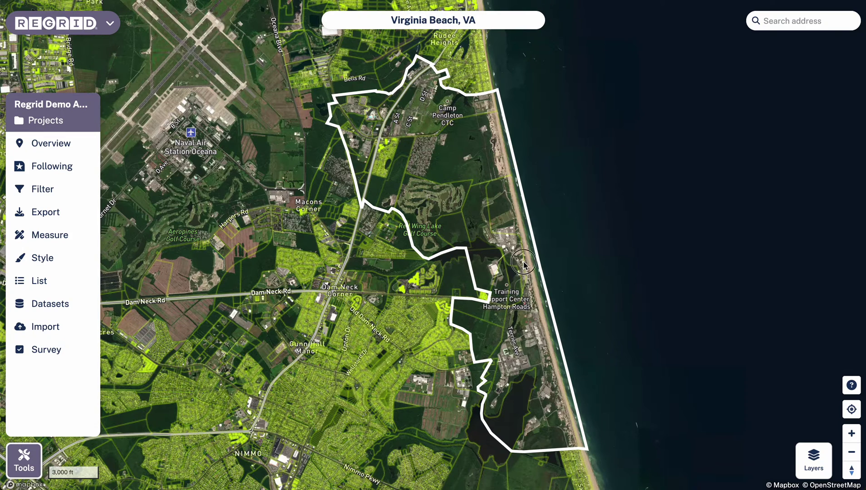
left_click_drag(523, 262, 493, 266)
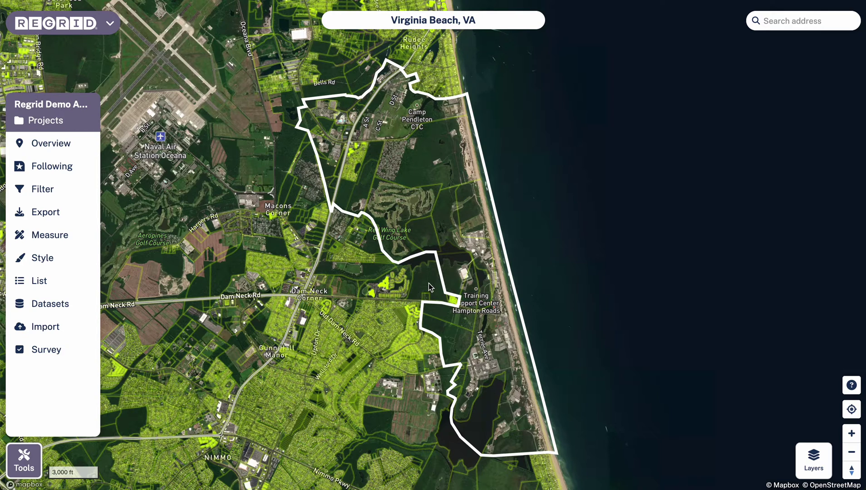
left_click_drag(427, 280, 416, 273)
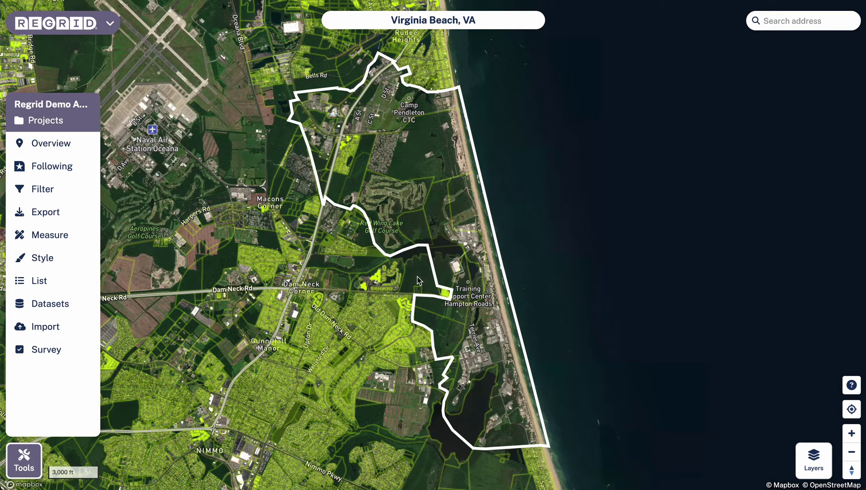
left_click_drag(414, 256, 406, 265)
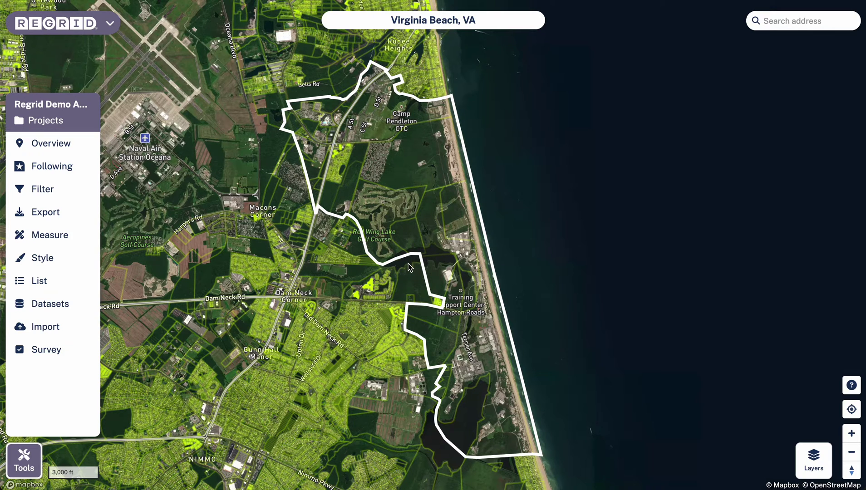
left_click_drag(404, 279, 394, 280)
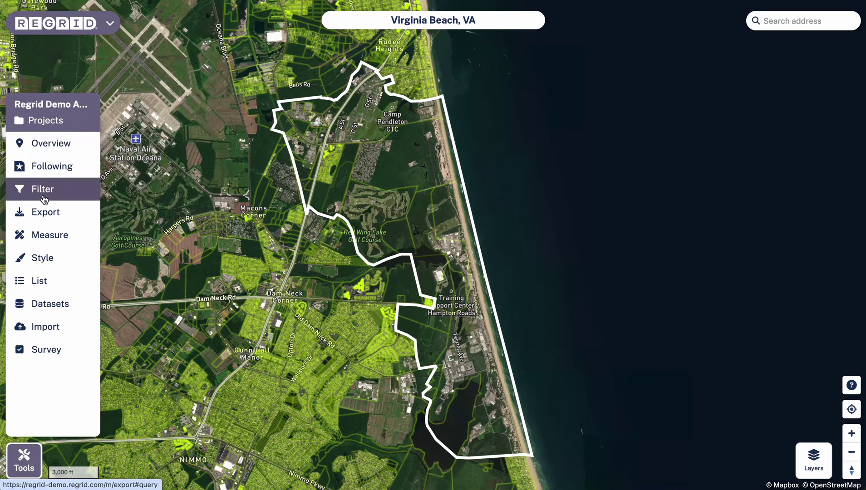
Show Census Tract 452's overview: USPS vacancy status, 3,435 acres, 392 properties and 338 owners
left_click(43, 151)
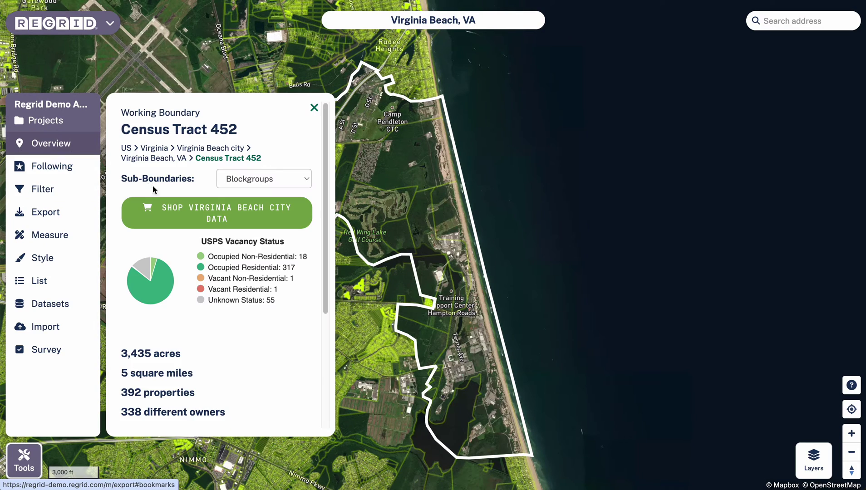
scroll(203, 346, "down", 3)
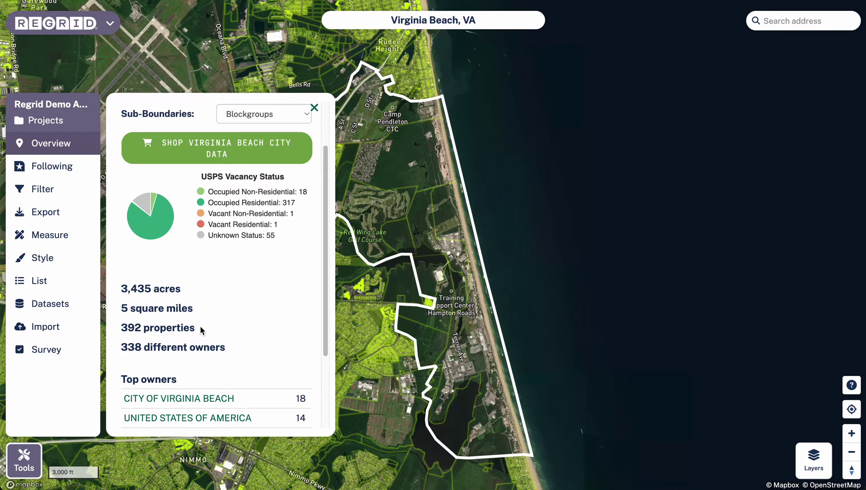
left_click_drag(199, 325, 114, 327)
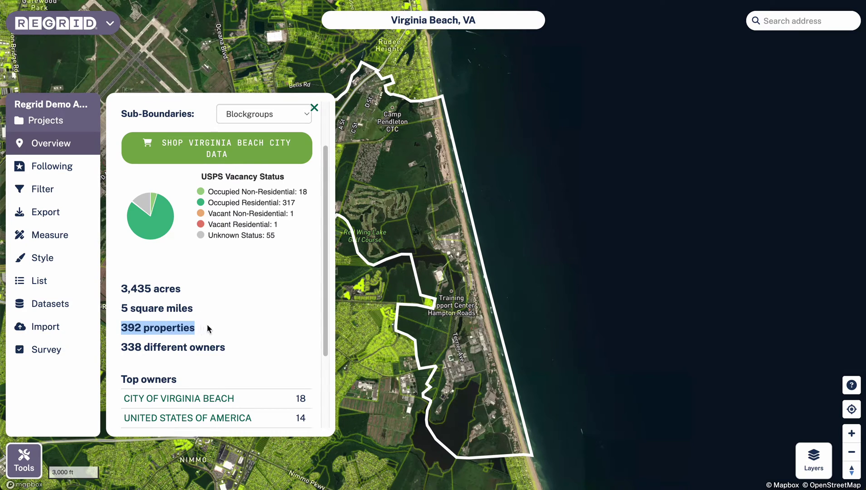
scroll(207, 291, "up", 3)
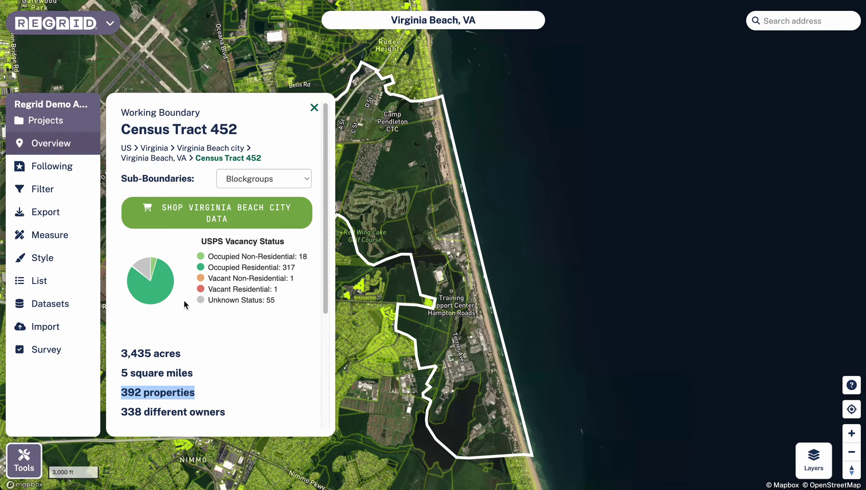
scroll(187, 303, "down", 2)
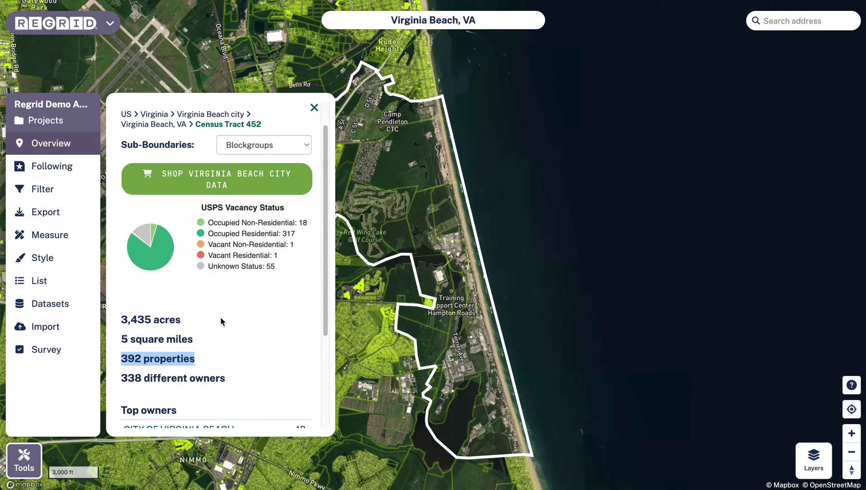
Apply the Vacant Lots quick filter to Census Tract 452, finding 43 parcels
left_click(58, 195)
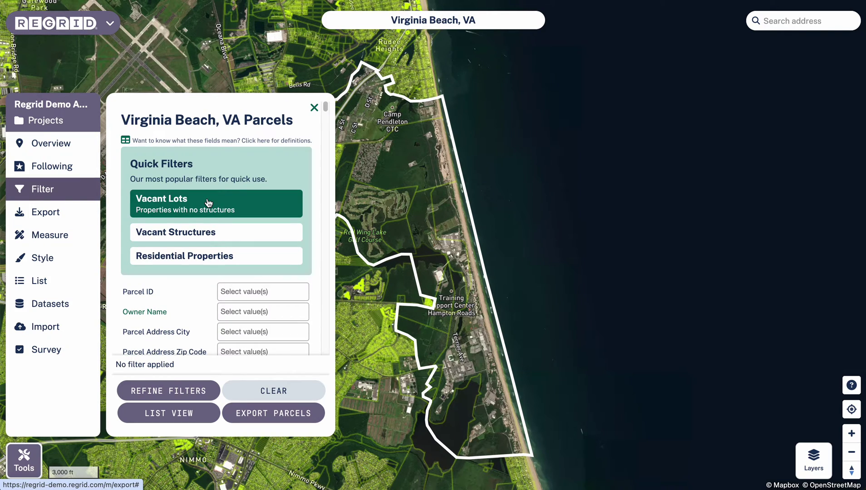
left_click(253, 192)
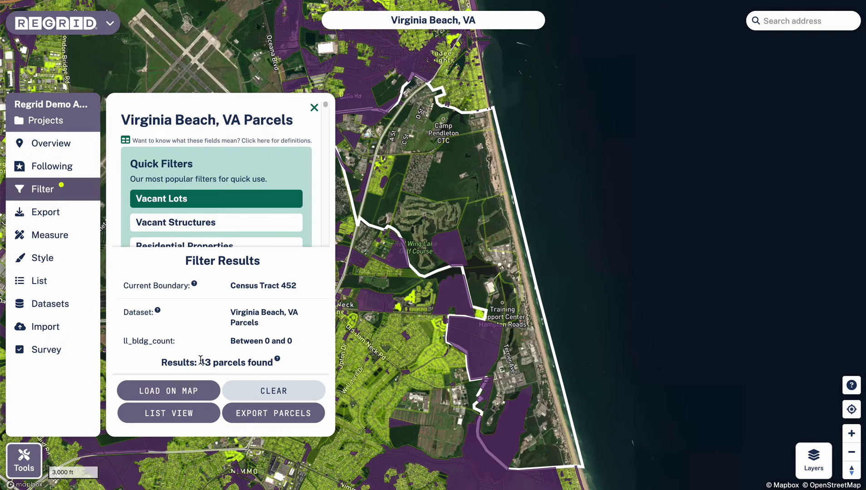
left_click_drag(200, 360, 232, 360)
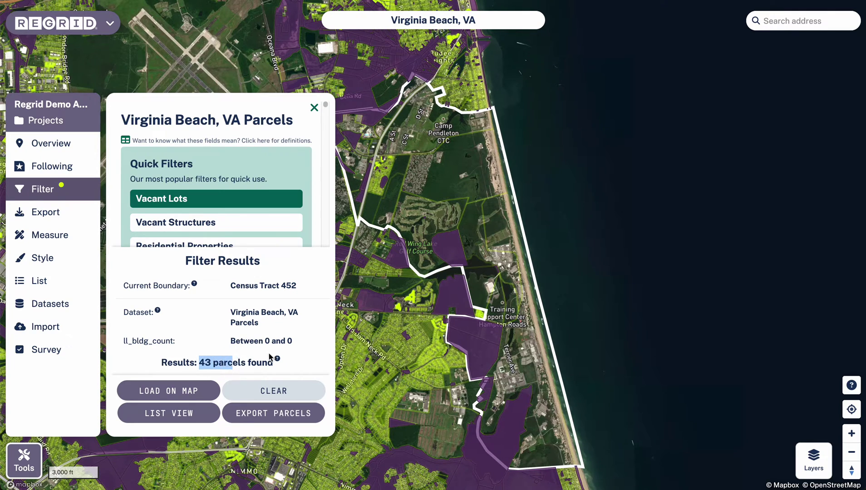
left_click(210, 347)
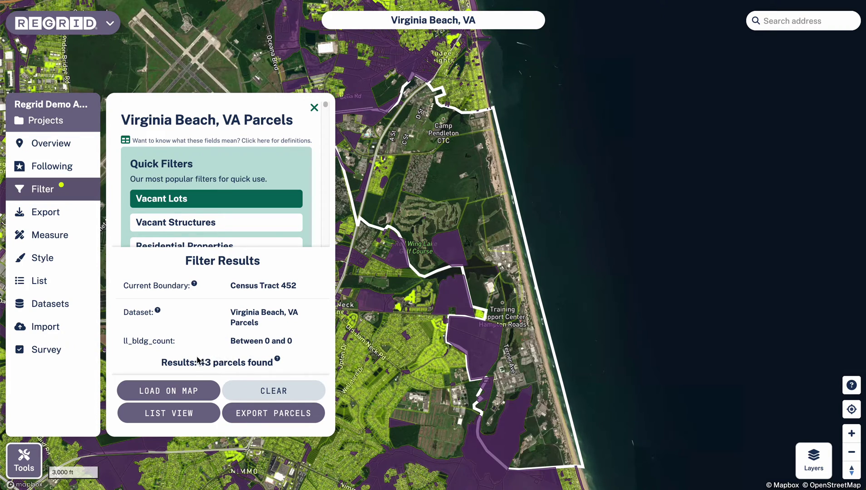
left_click_drag(195, 362, 262, 365)
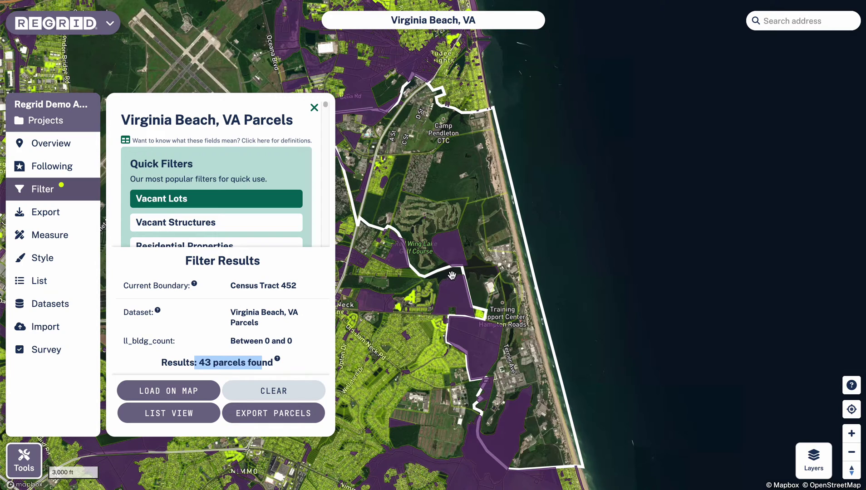
Check the 43 vacant-lot results and bring up their .csv export options at $0
scroll(259, 177, "down", 3)
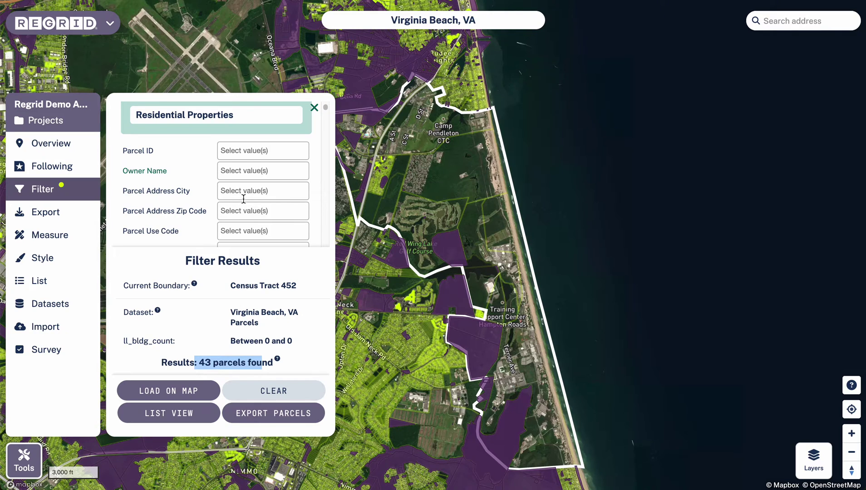
scroll(243, 198, "up", 2)
scroll(244, 198, "up", 3)
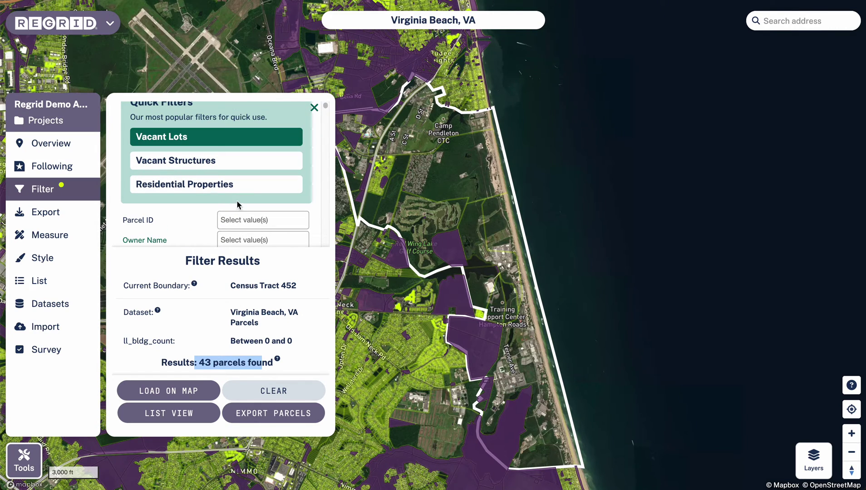
left_click(200, 336)
left_click_drag(198, 362, 226, 362)
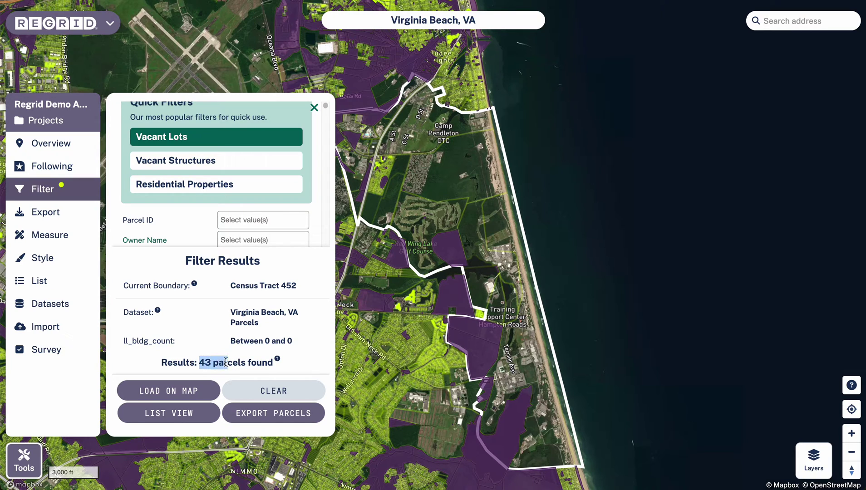
left_click(211, 340)
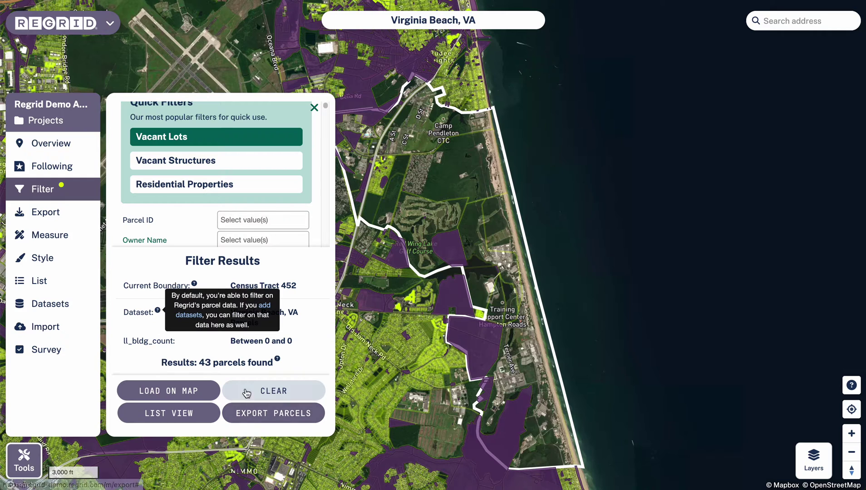
left_click(256, 413)
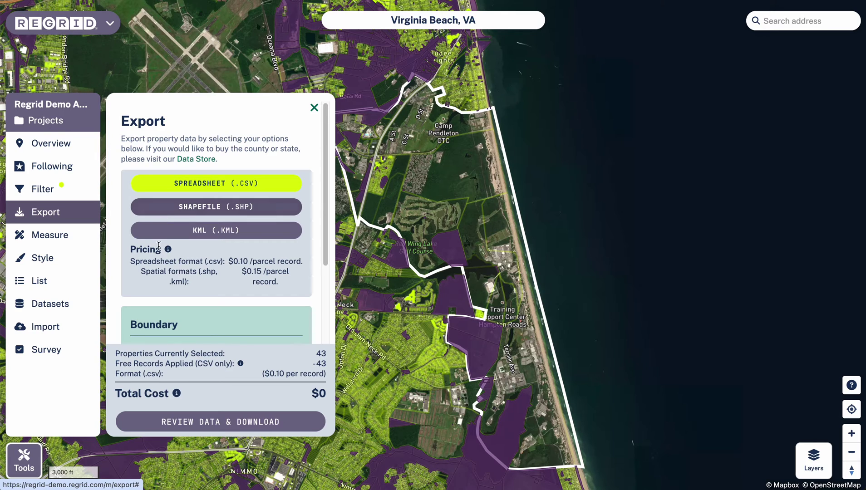
scroll(159, 245, "down", 1)
scroll(158, 248, "down", 1)
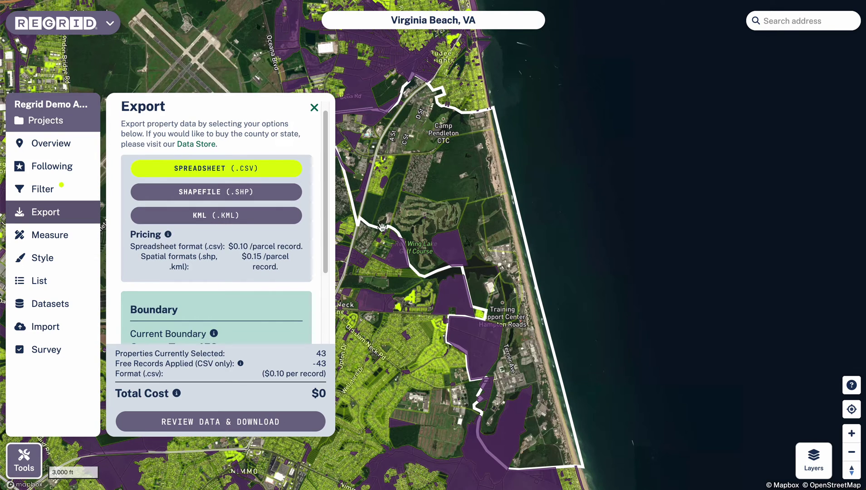
scroll(132, 194, "up", 2)
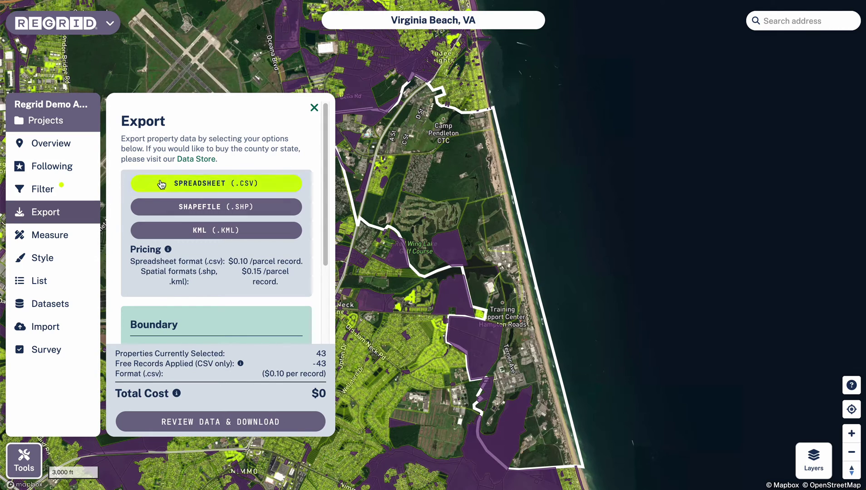
left_click(149, 262)
left_click_drag(149, 262, 293, 280)
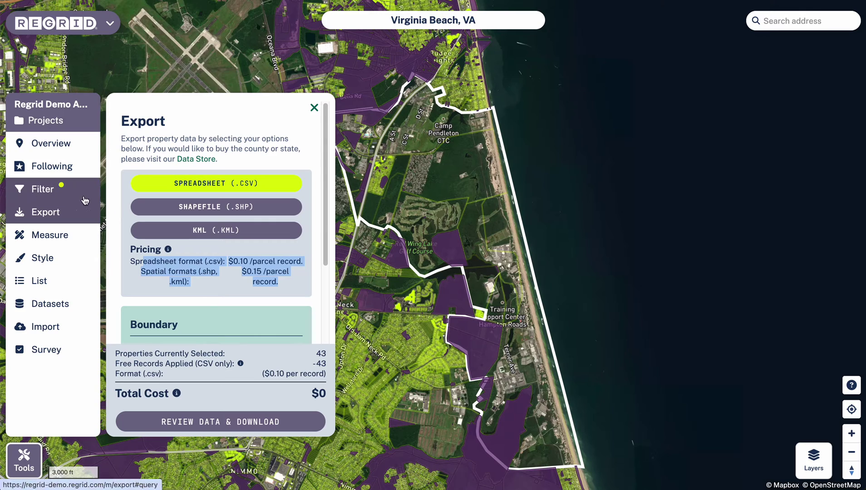
left_click(117, 206)
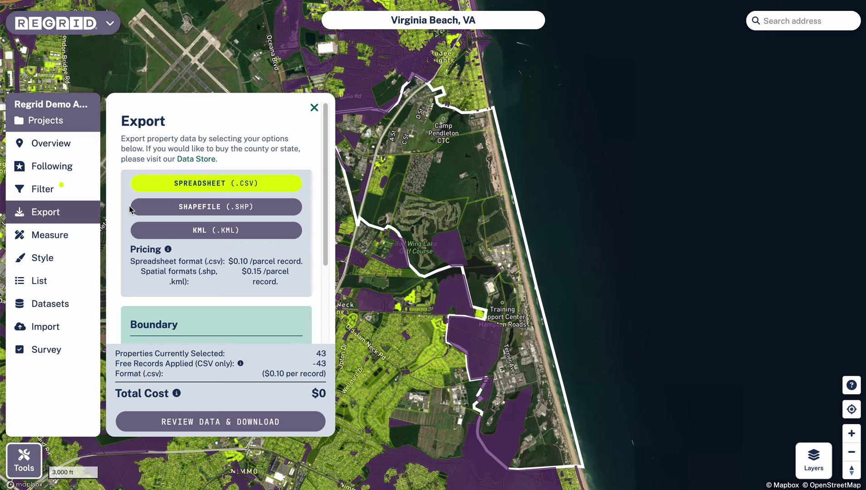
scroll(129, 207, "down", 5)
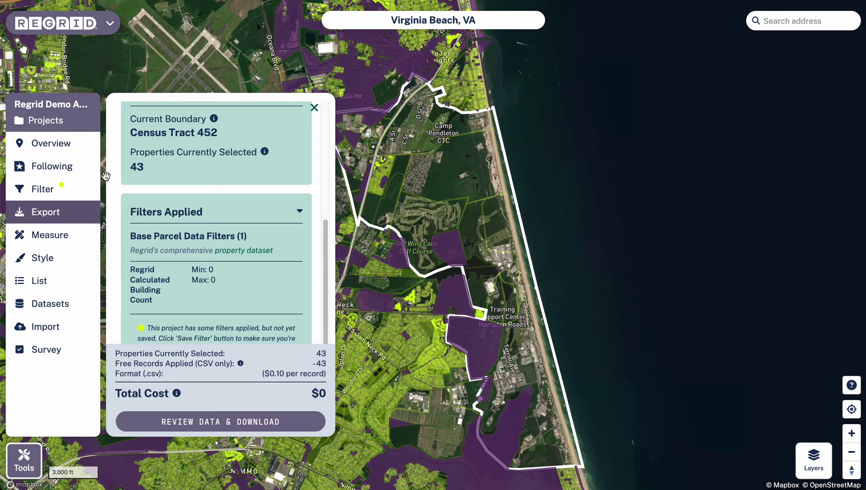
scroll(122, 191, "up", 2)
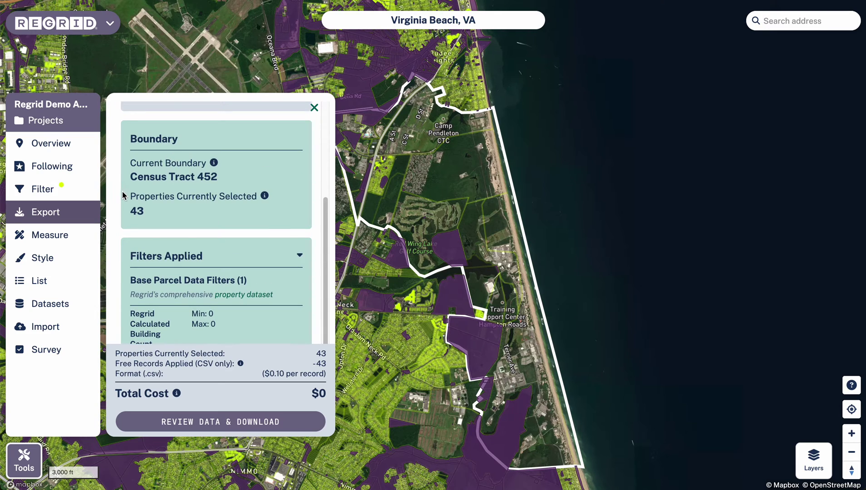
scroll(122, 195, "up", 1)
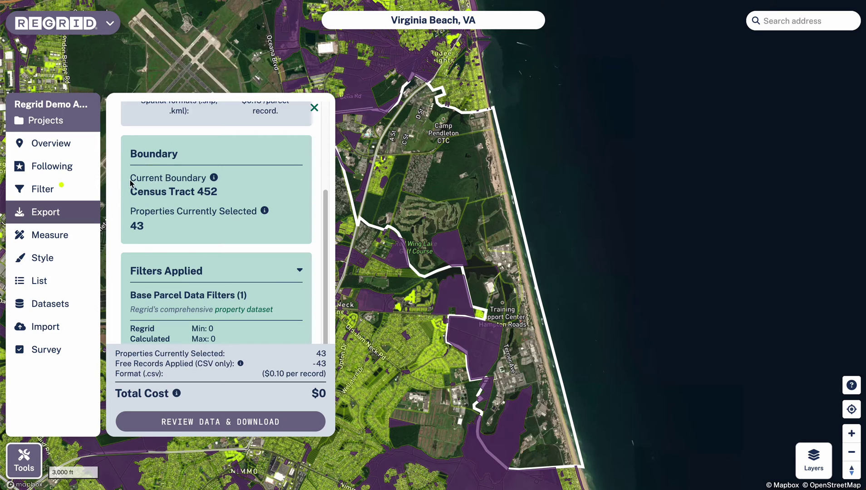
left_click_drag(130, 182, 220, 193)
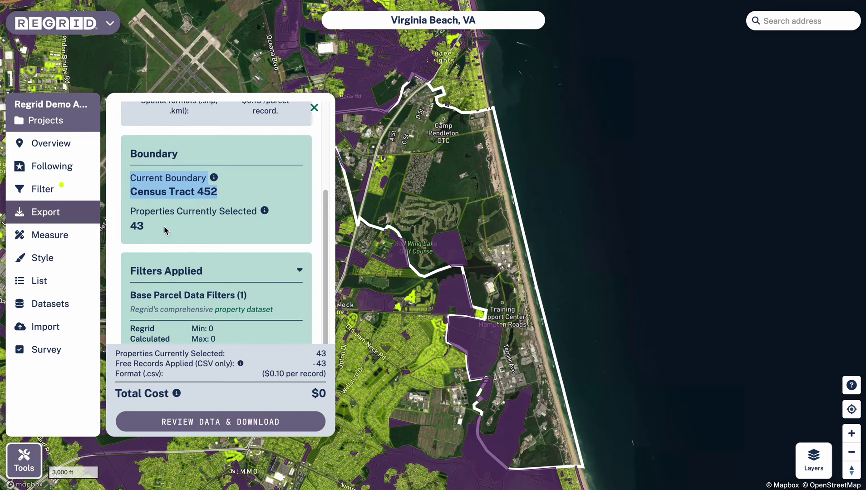
left_click_drag(161, 225, 130, 212)
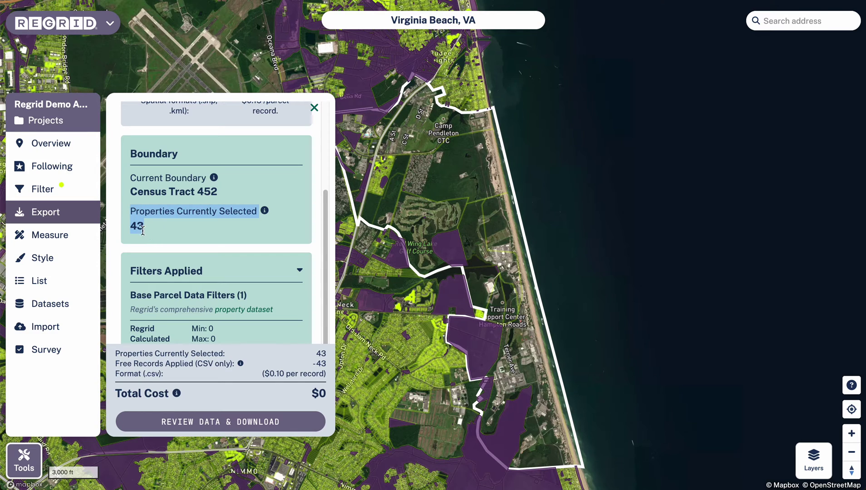
scroll(171, 227, "down", 3)
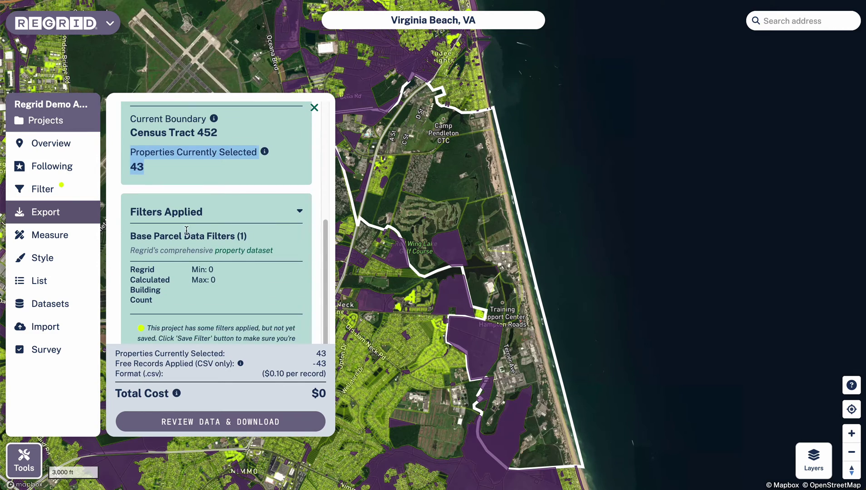
scroll(227, 231, "down", 3)
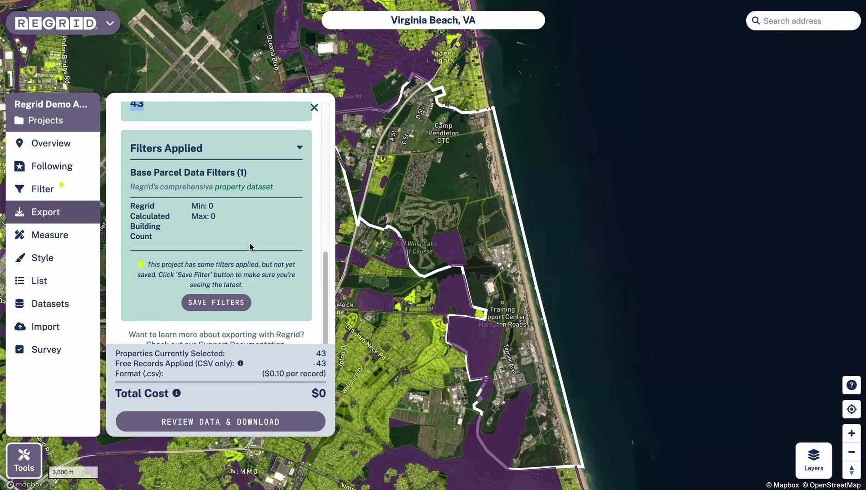
scroll(255, 246, "down", 1)
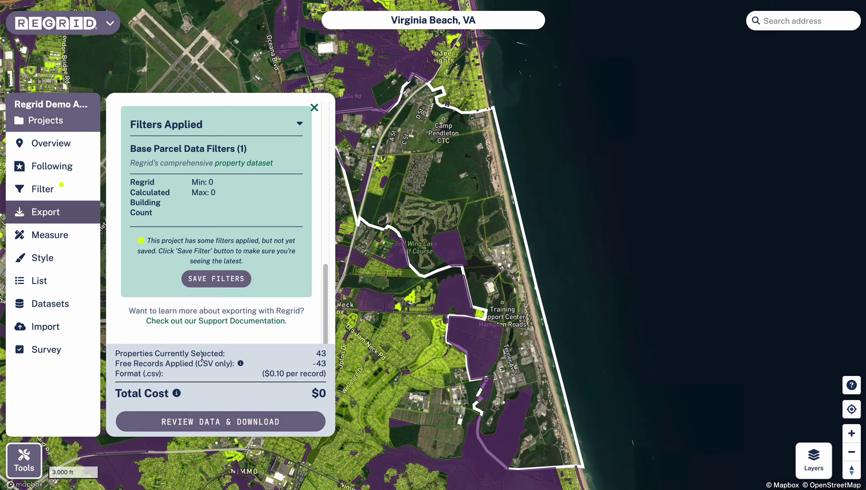
mouse_move(241, 365)
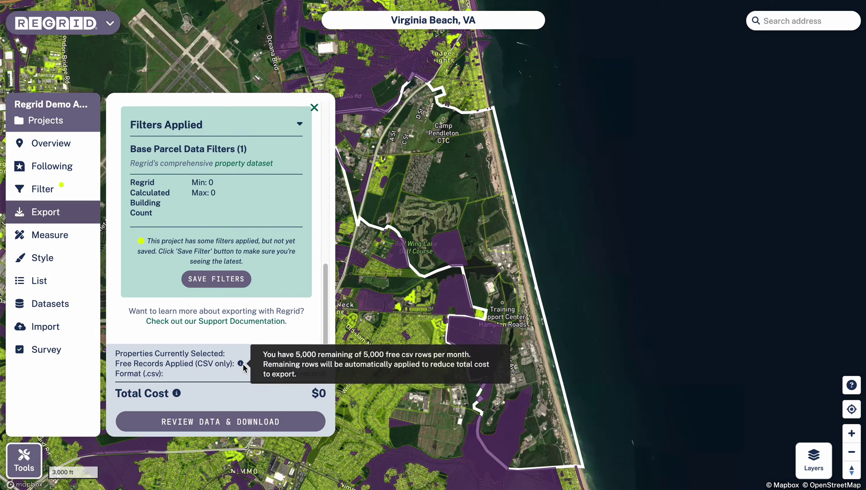
Review the coverage report for the 43 parcels and start the free CSV download
left_click(243, 423)
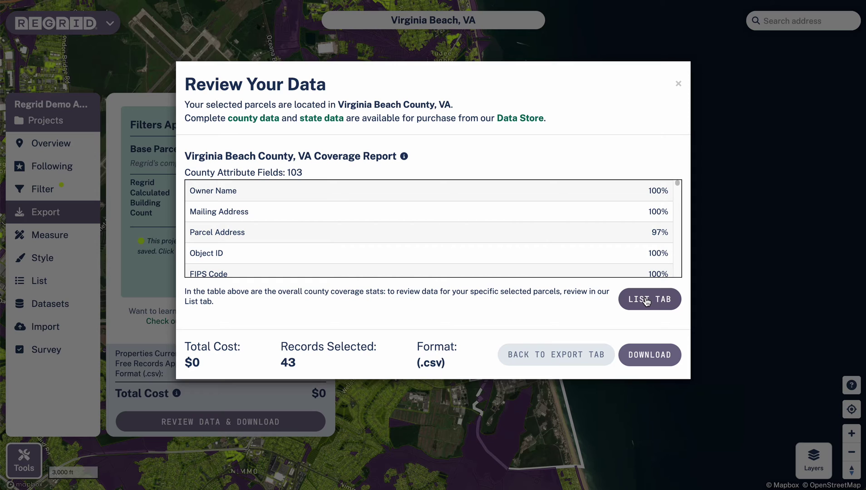
left_click(647, 358)
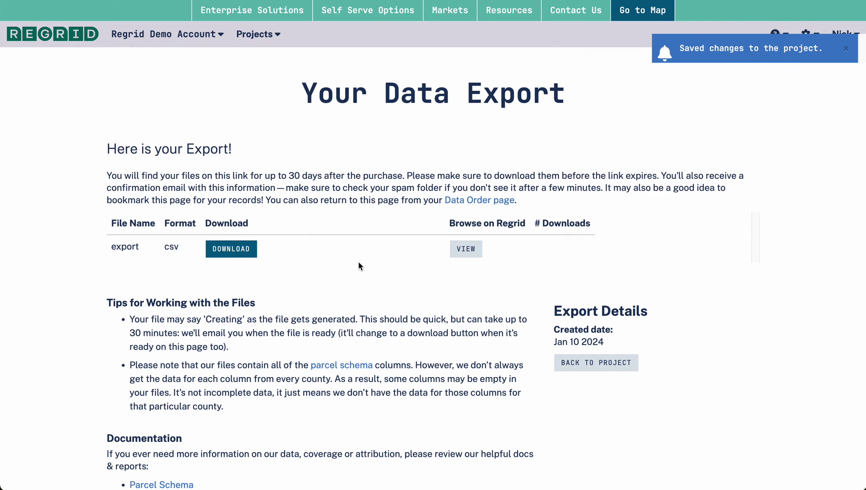
Download the finished 'export' CSV file from the Your Data Export page
left_click(230, 258)
scroll(266, 277, "down", 1)
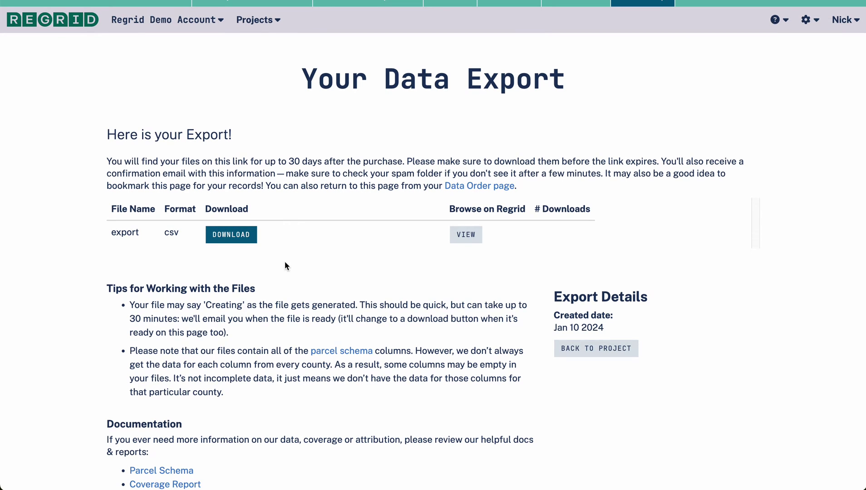
left_click(228, 238)
double_click(186, 239)
left_click(293, 270)
Show the Data Orders history with the 01/10/24 CSV export and 4,957 free downloads remaining
left_click(149, 29)
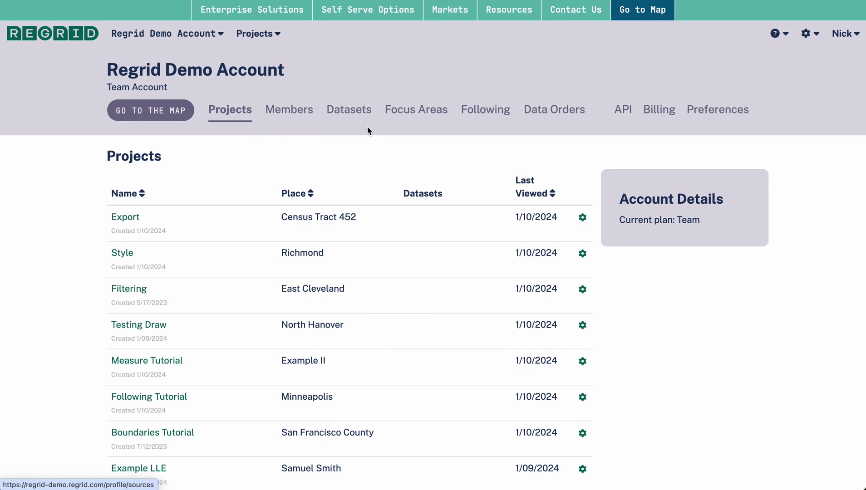
left_click(553, 114)
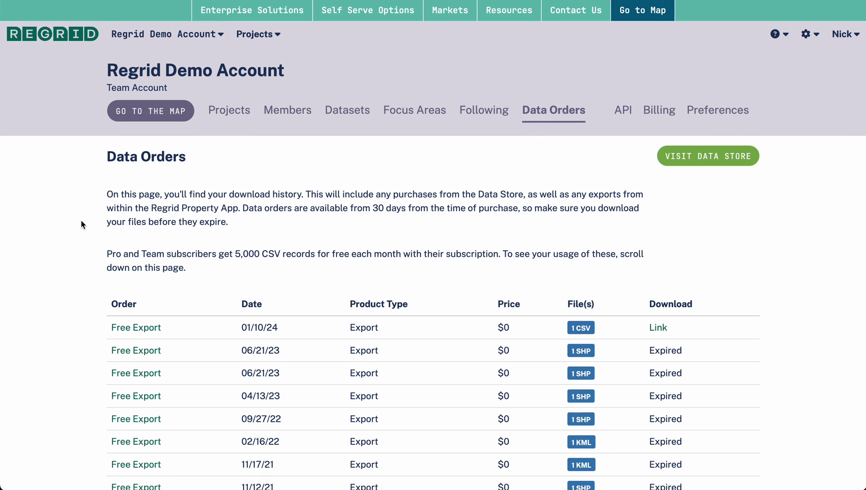
scroll(82, 223, "down", 2)
scroll(81, 223, "down", 5)
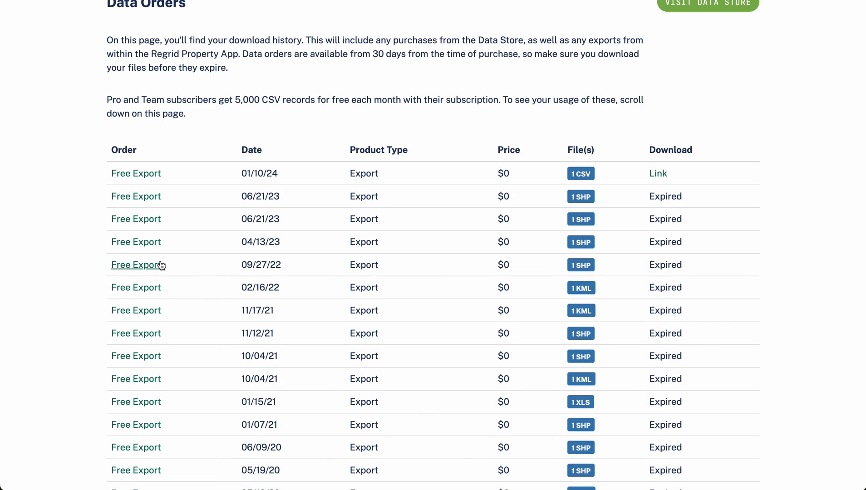
scroll(75, 202, "down", 15)
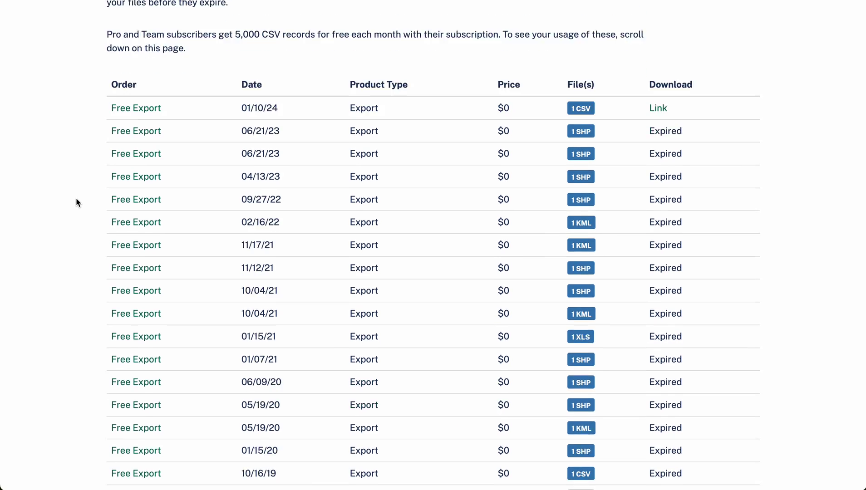
scroll(78, 202, "down", 9)
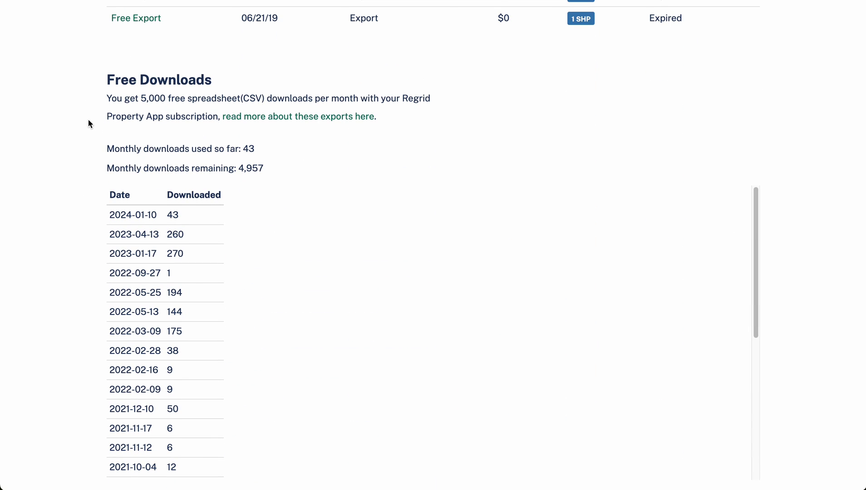
scroll(88, 120, "down", 1)
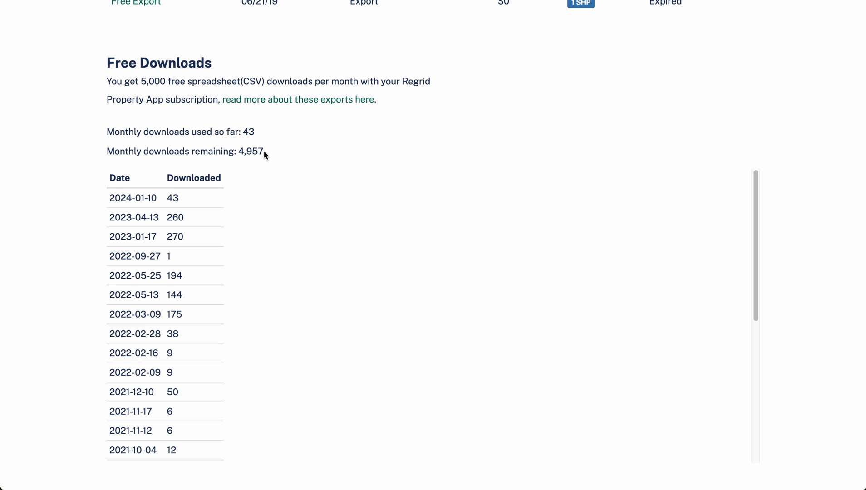
left_click_drag(263, 151, 174, 151)
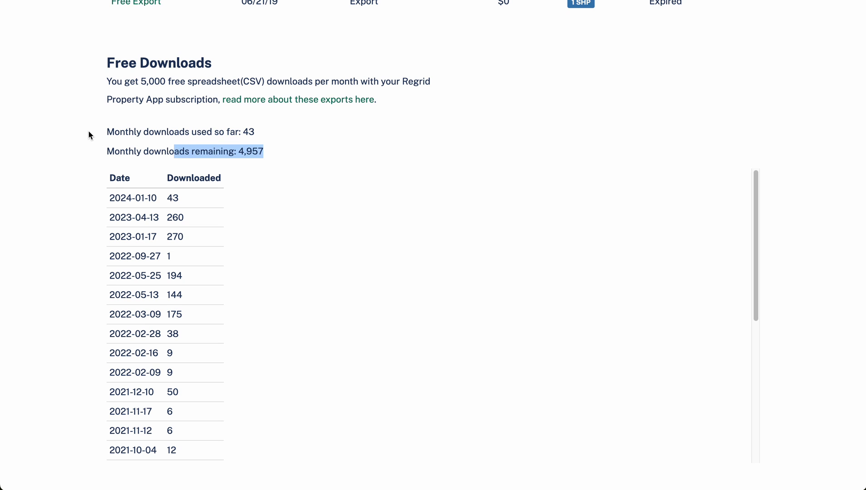
left_click(88, 131)
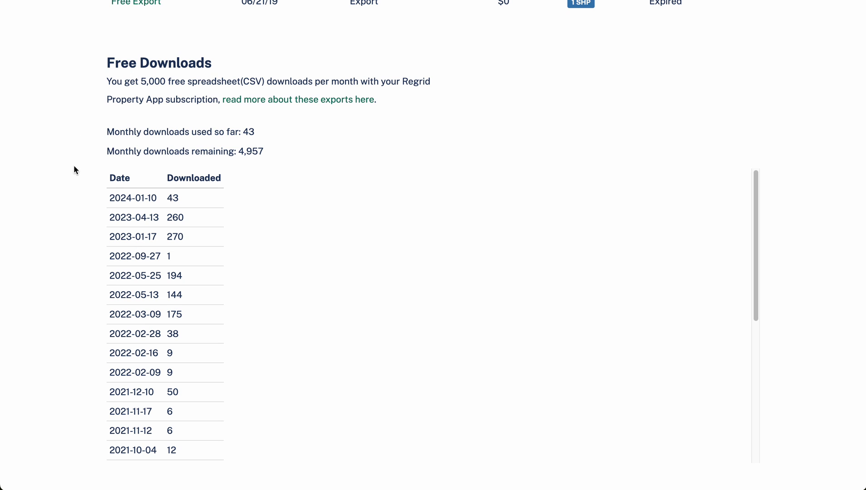